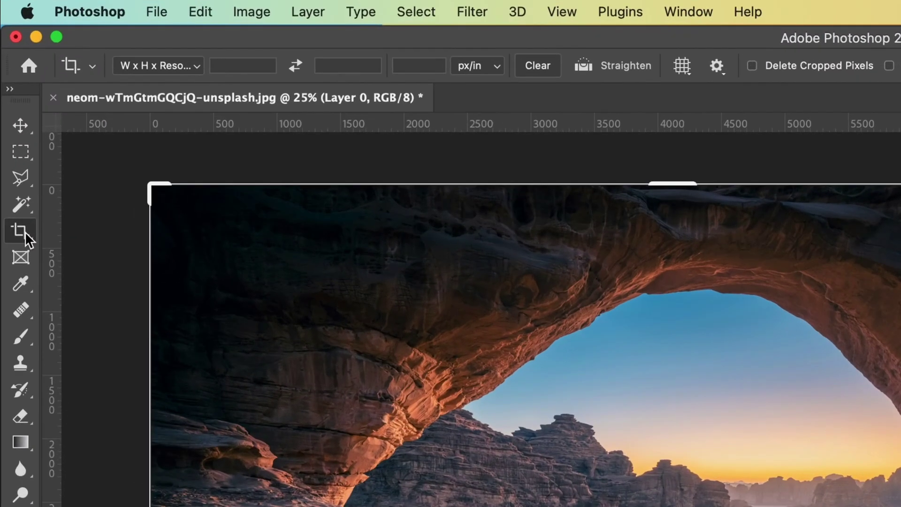
# Step: Crop the photo to a smaller region and reposition the image beneath the crop
pyautogui.rightClick(25, 232)
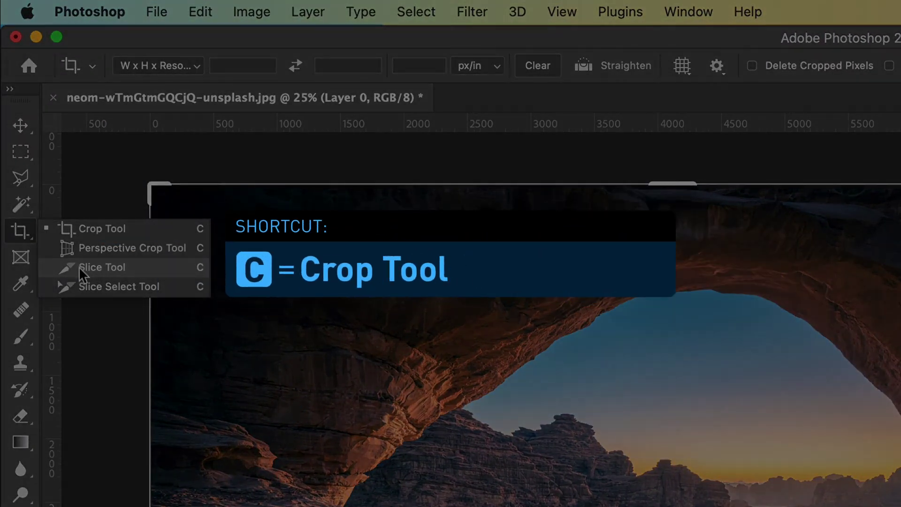
pyautogui.click(79, 267)
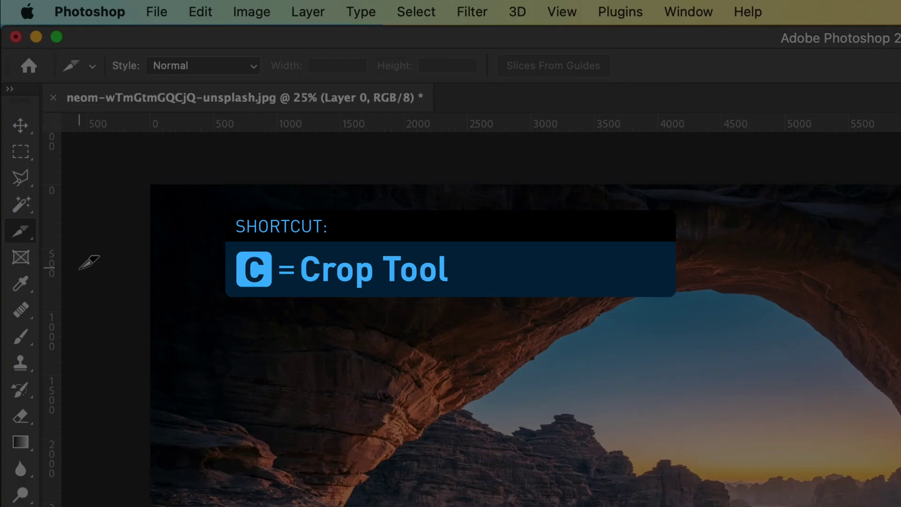
pyautogui.press('c')
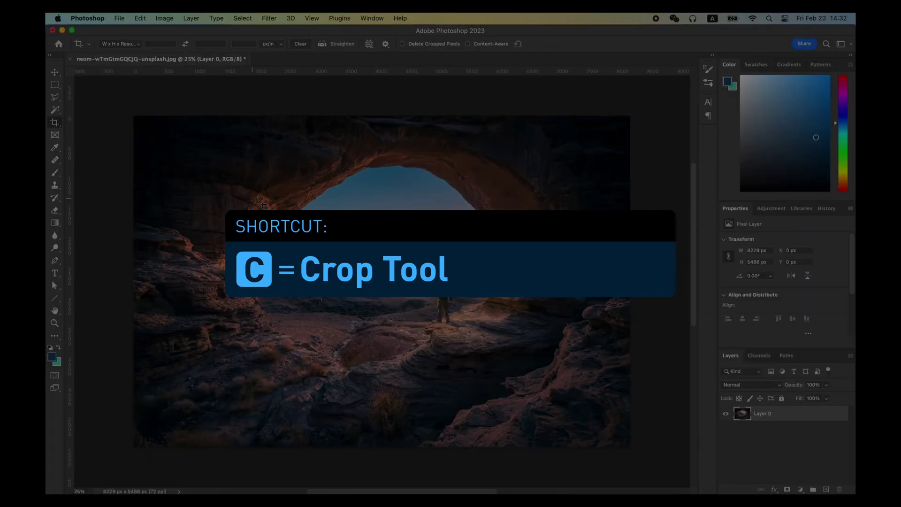
pyautogui.click(500, 325)
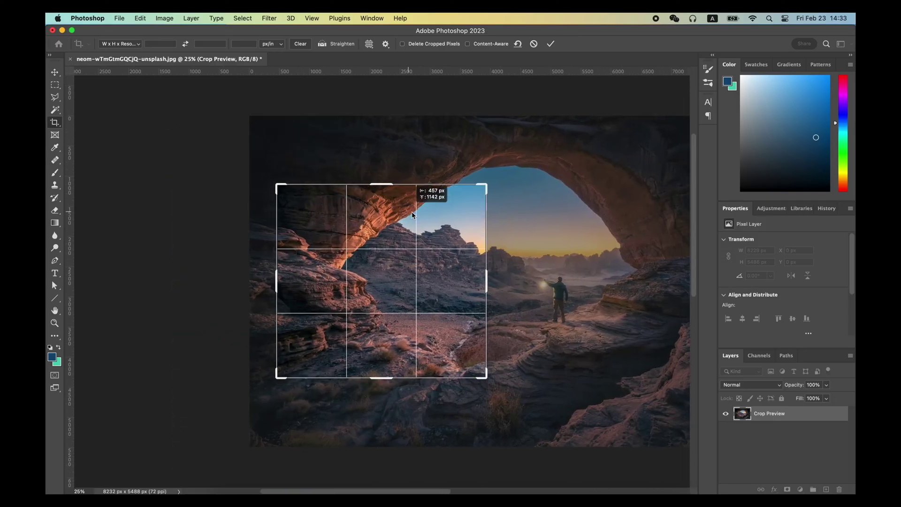
pyautogui.scroll(-5, 444, 339)
pyautogui.hscroll(4, 612, 363)
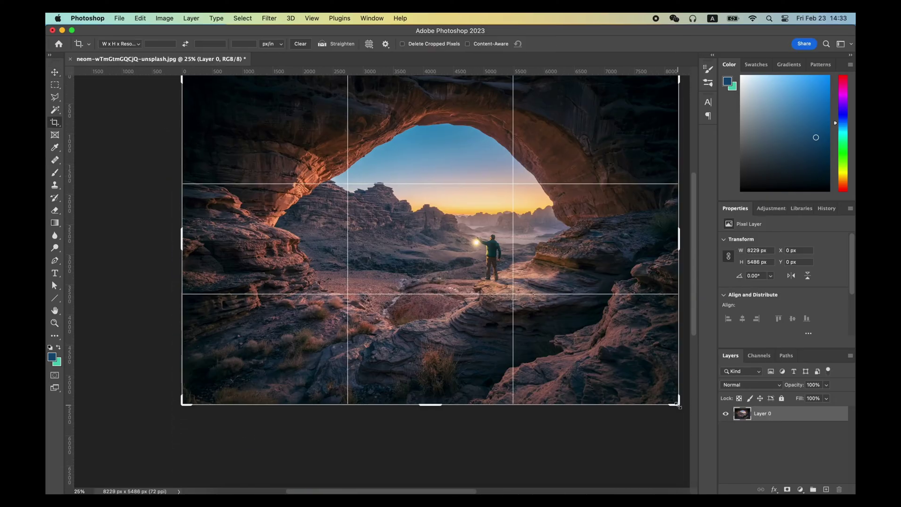
pyautogui.moveTo(677, 405); pyautogui.dragTo(369, 243)
pyautogui.moveTo(415, 211); pyautogui.dragTo(326, 224)
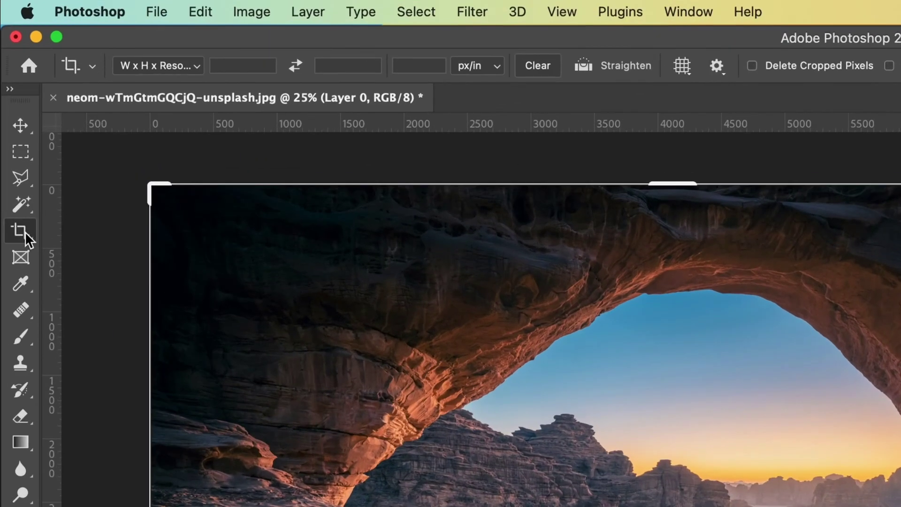
# Step: Select the Slice Tool and set its Style to Fixed Aspect Ratio 1:1
pyautogui.rightClick(24, 232)
pyautogui.click(92, 267)
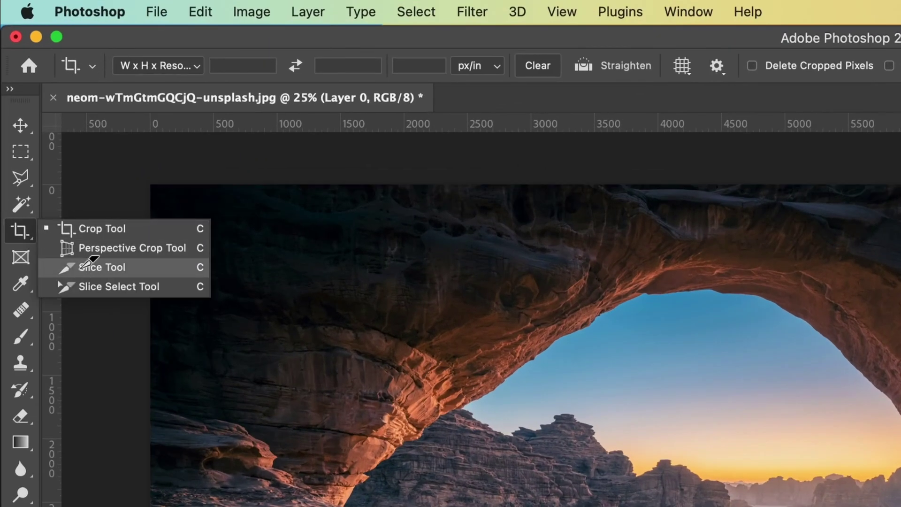
pyautogui.click(221, 64)
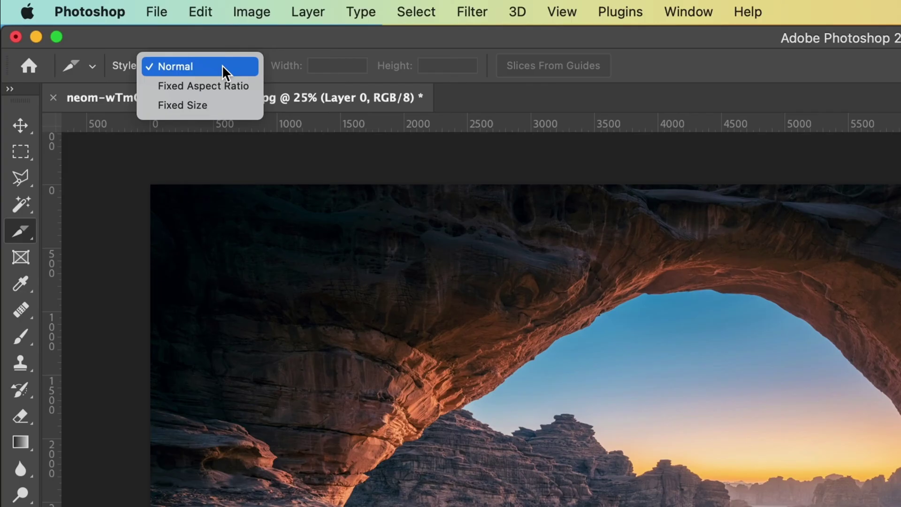
pyautogui.click(218, 86)
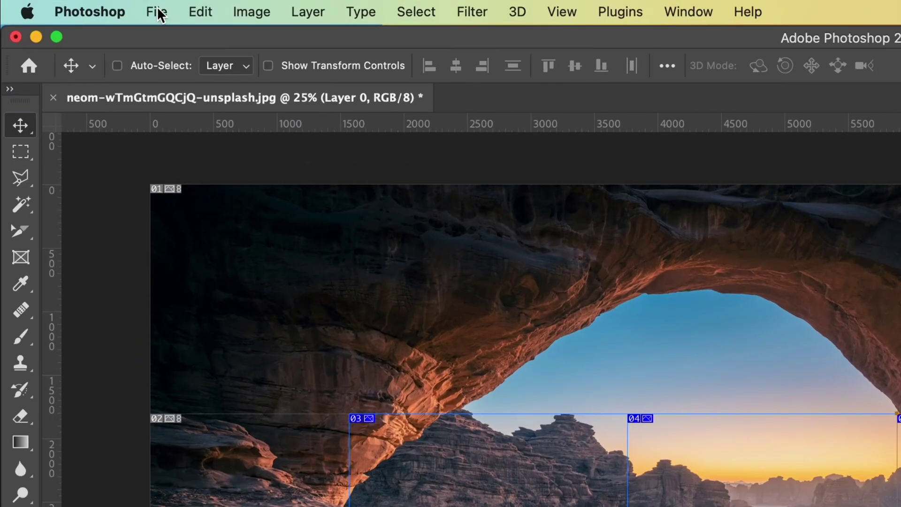
# Step: Export the selected slices as JPGs via File > Export > Save for Web (Legacy)
pyautogui.click(120, 17)
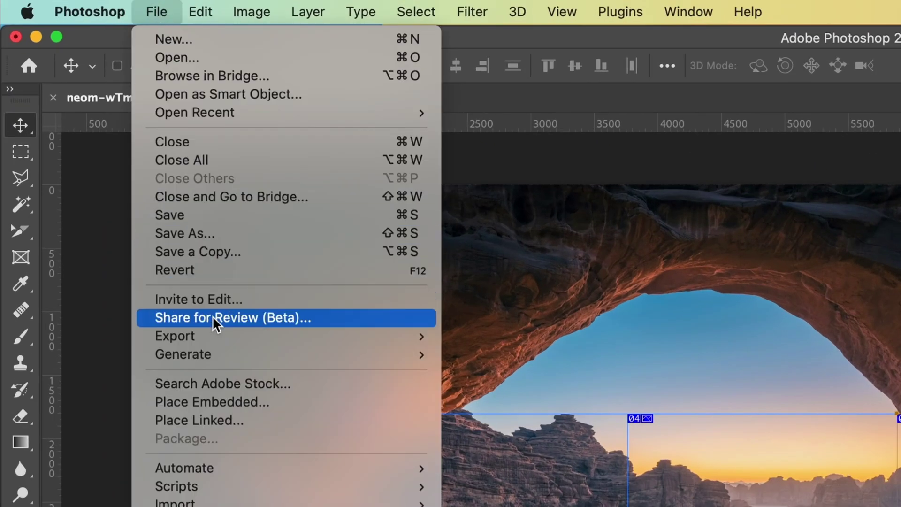
pyautogui.moveTo(175, 335)
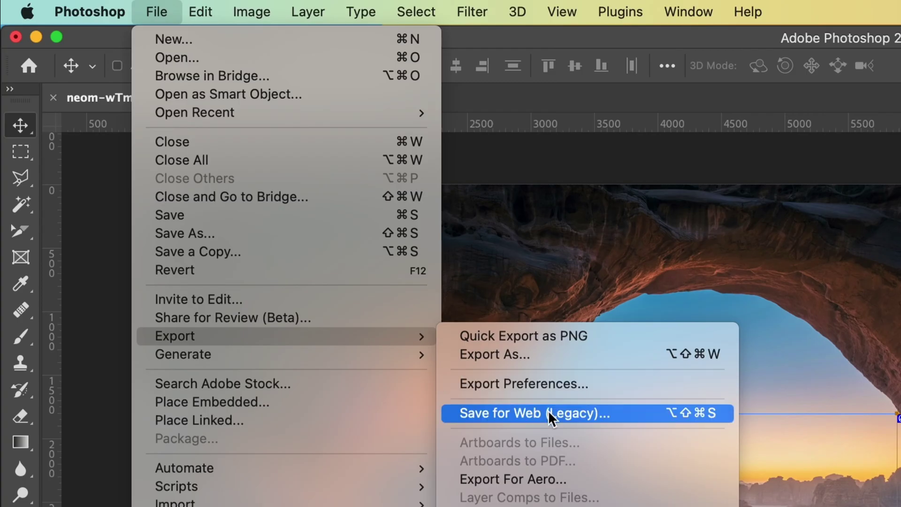
pyautogui.click(549, 418)
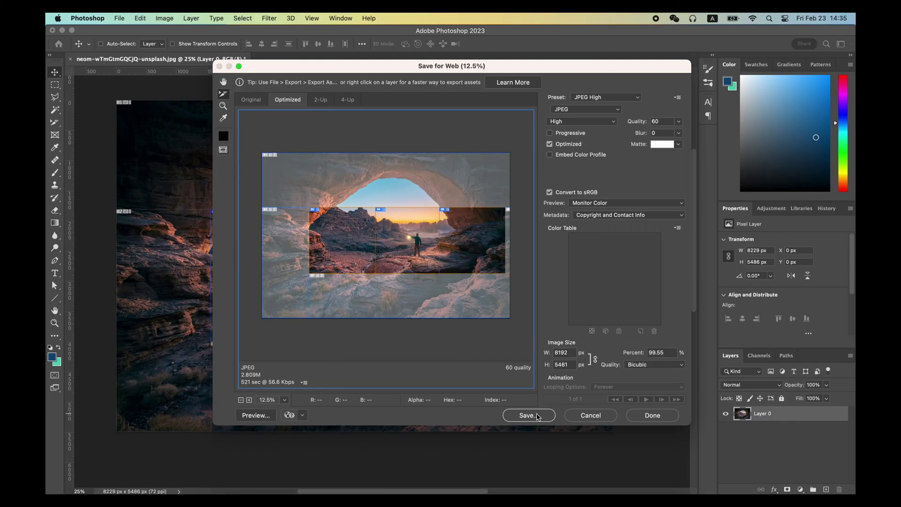
pyautogui.click(537, 416)
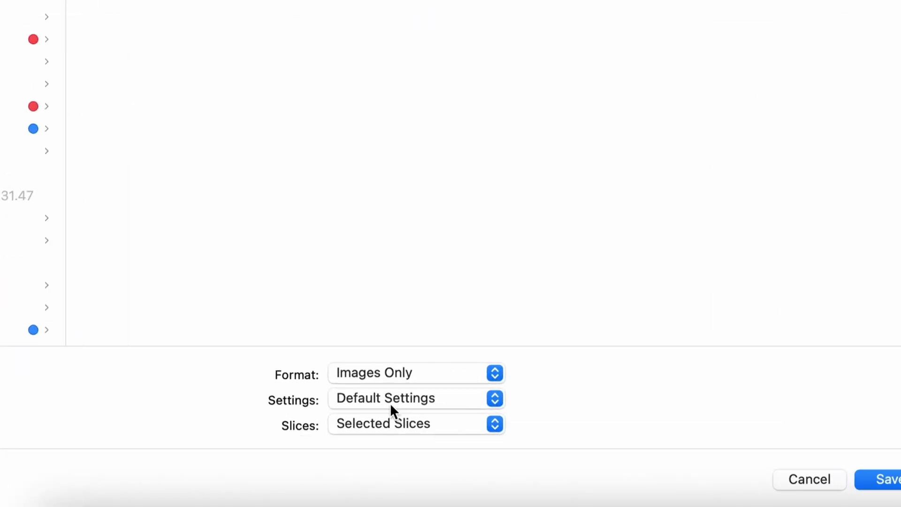
pyautogui.click(391, 424)
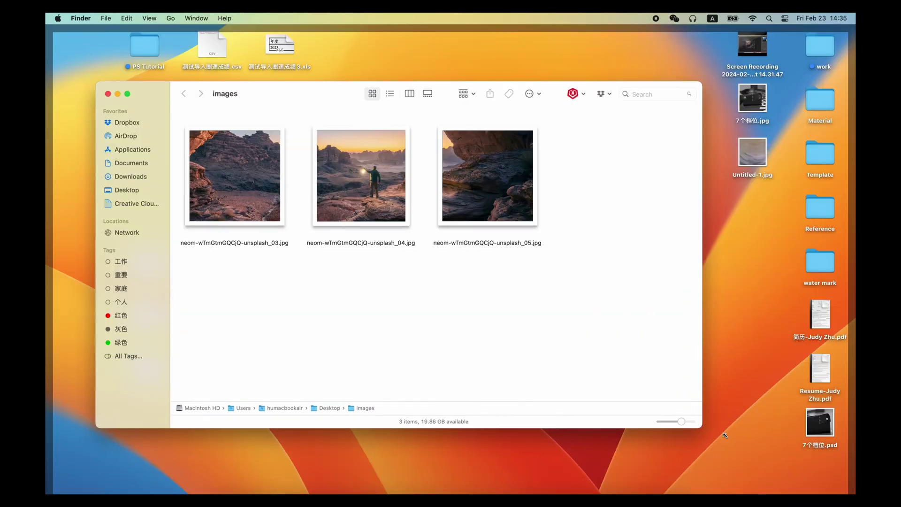
# Step: Preview the three exported slice JPGs in Finder with Quick Look
pyautogui.moveTo(701, 427); pyautogui.dragTo(757, 450)
pyautogui.press('space')
pyautogui.press('Right')
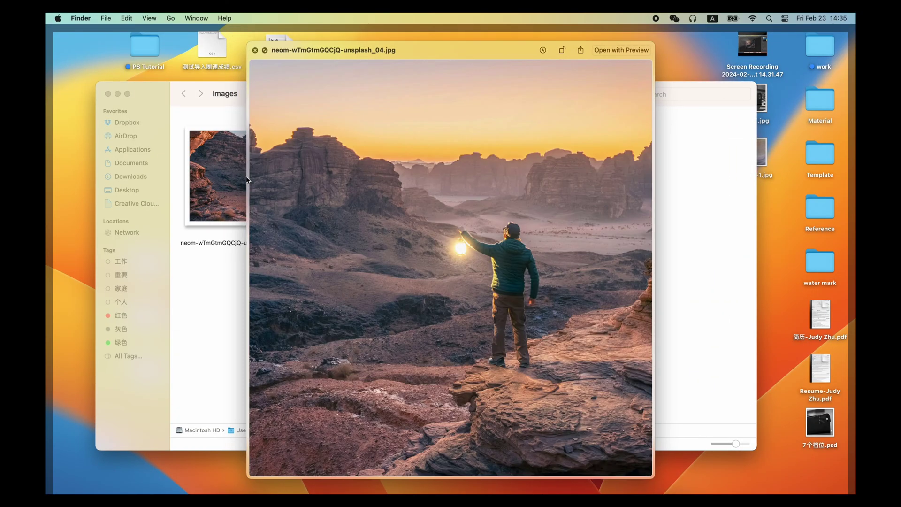
pyautogui.press('Right')
pyautogui.press('Left')
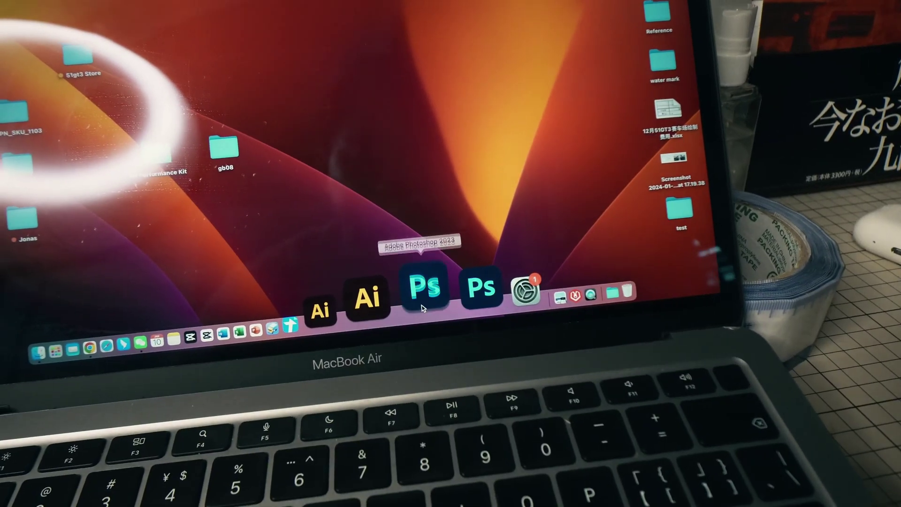
# Step: Launch Photoshop and inspect the brush and history brush tool groups
pyautogui.click(422, 307)
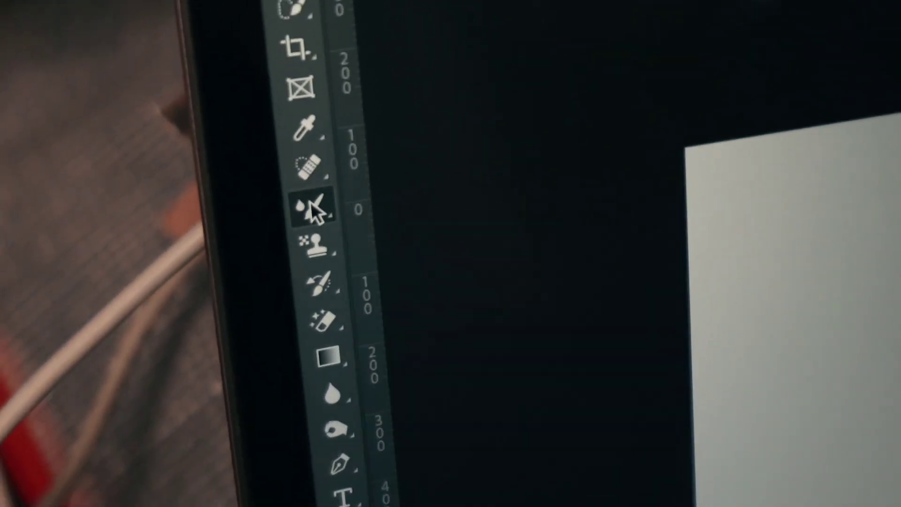
pyautogui.rightClick(291, 279)
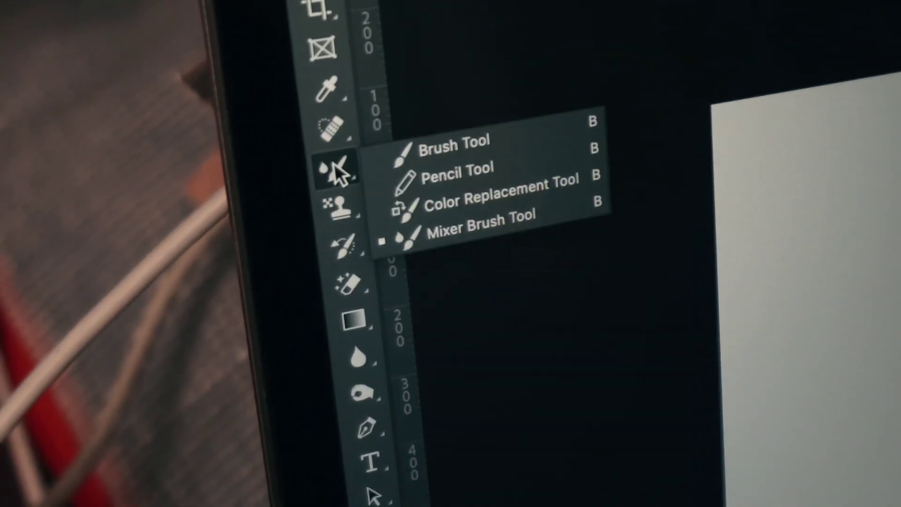
pyautogui.click(317, 229)
pyautogui.rightClick(318, 231)
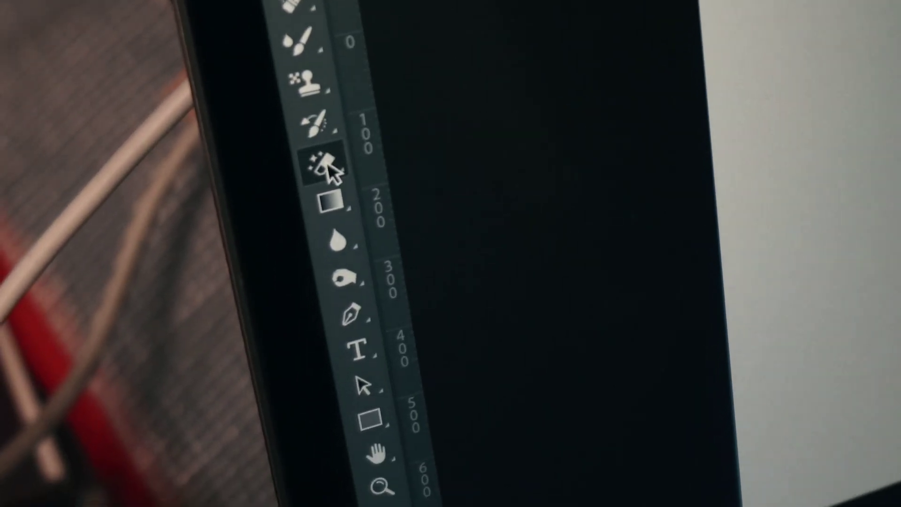
# Step: View the blur, dodge, pen, type, path selection and navigation tool groups
pyautogui.rightClick(341, 243)
pyautogui.rightClick(346, 280)
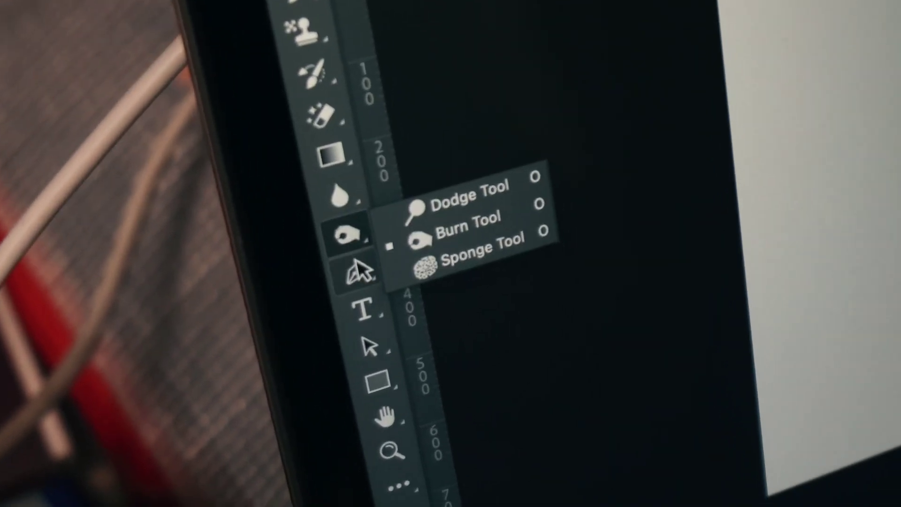
pyautogui.rightClick(353, 318)
pyautogui.rightClick(359, 352)
pyautogui.rightClick(350, 261)
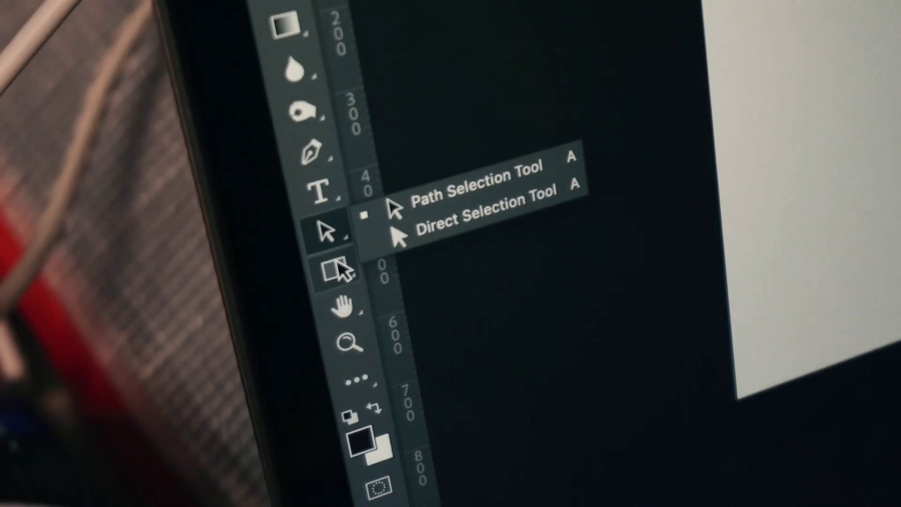
pyautogui.rightClick(338, 273)
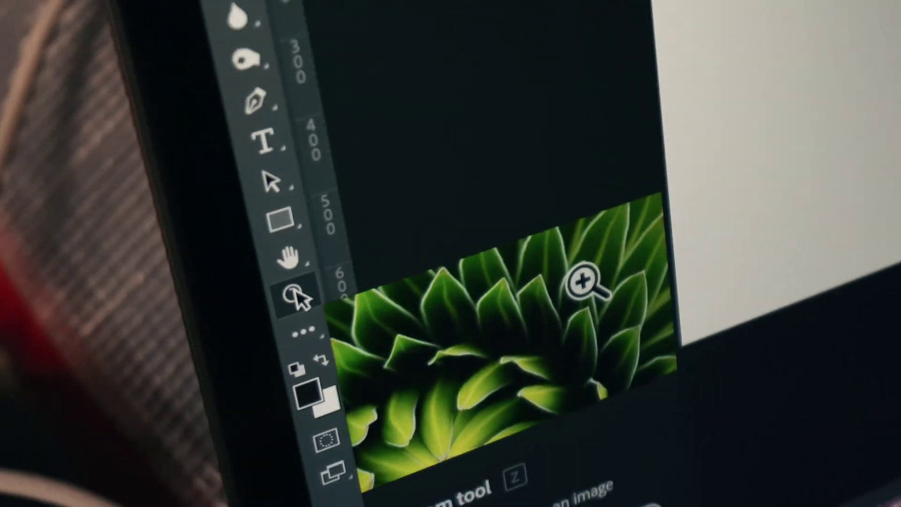